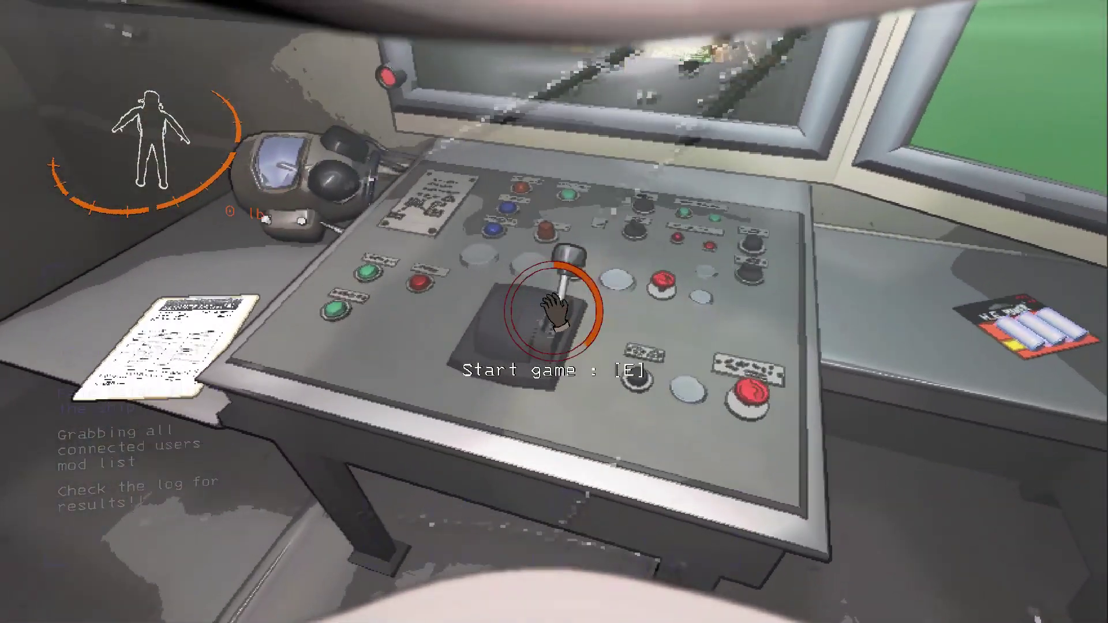
pyautogui.press('e')
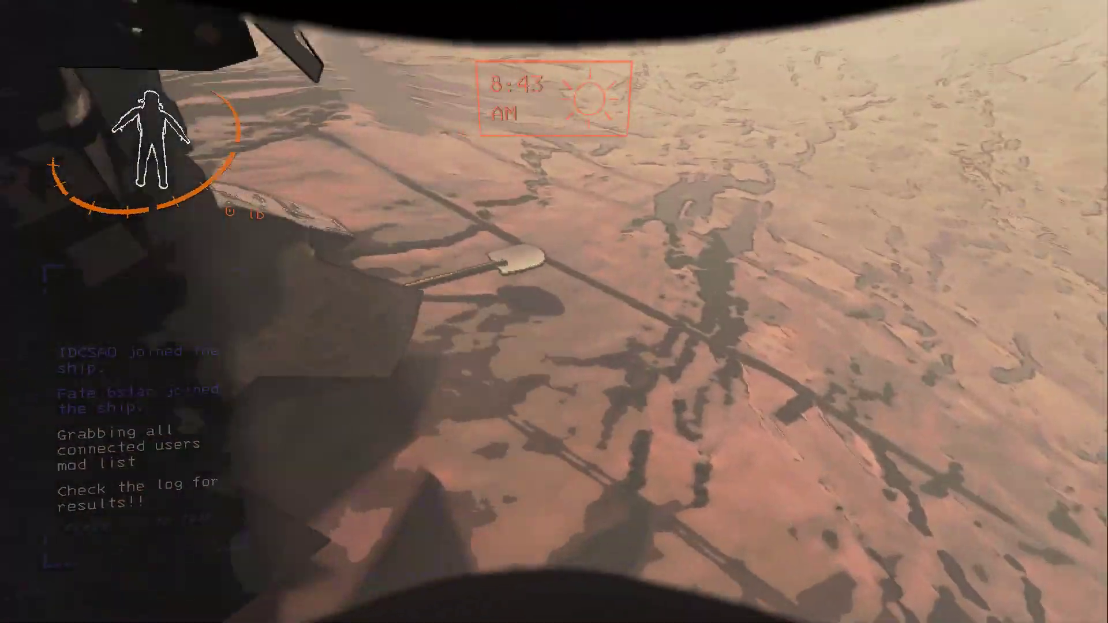
pyautogui.press('e')
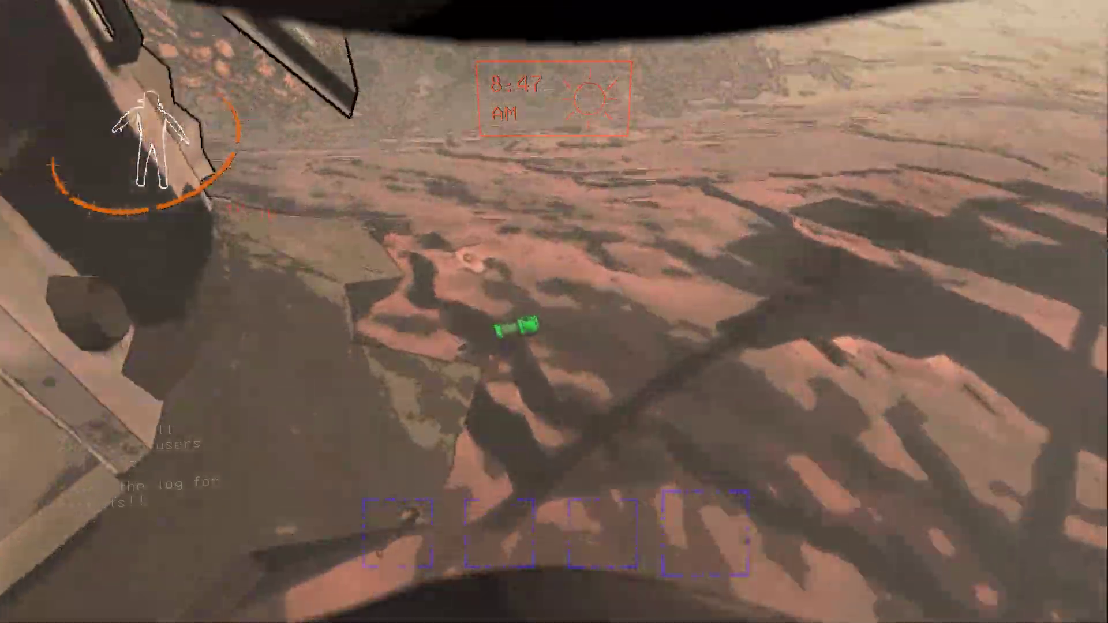
pyautogui.press('e')
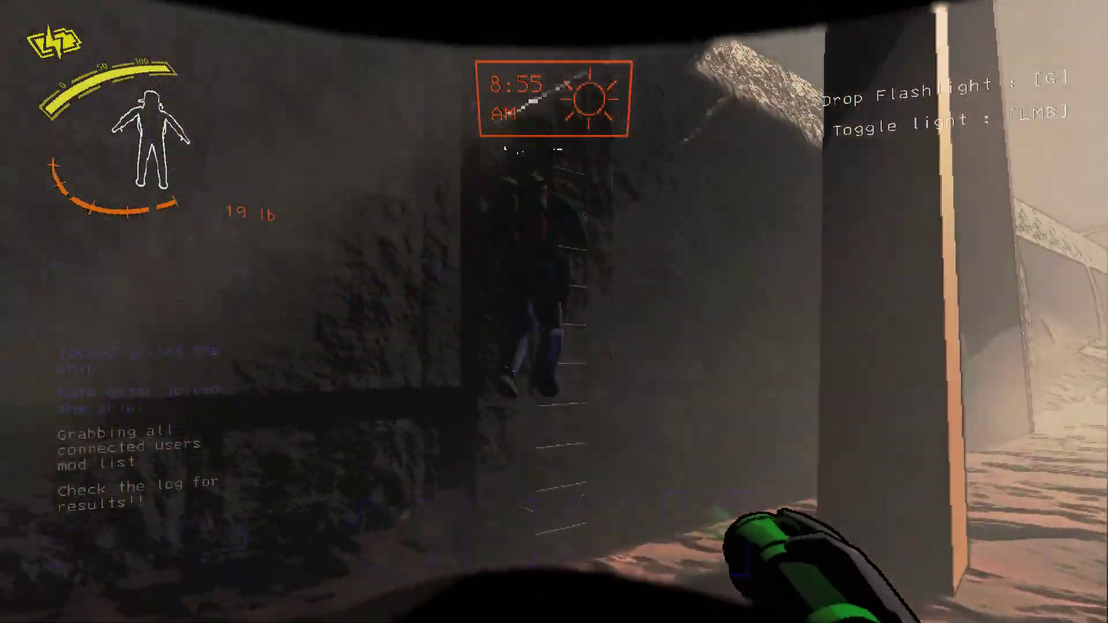
pyautogui.press('e')
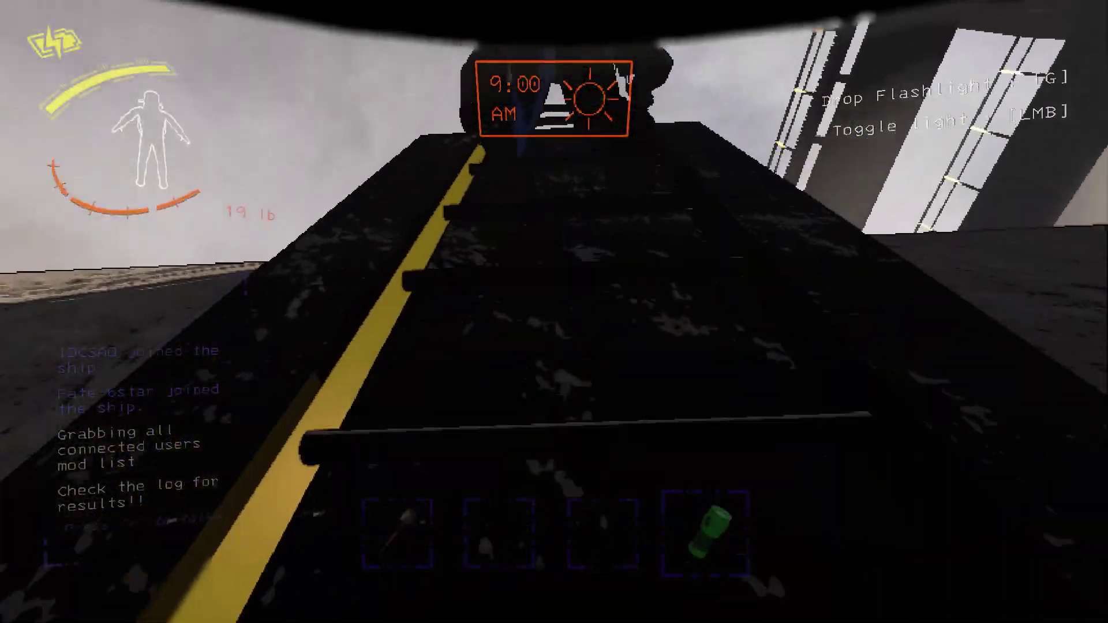
pyautogui.press('e')
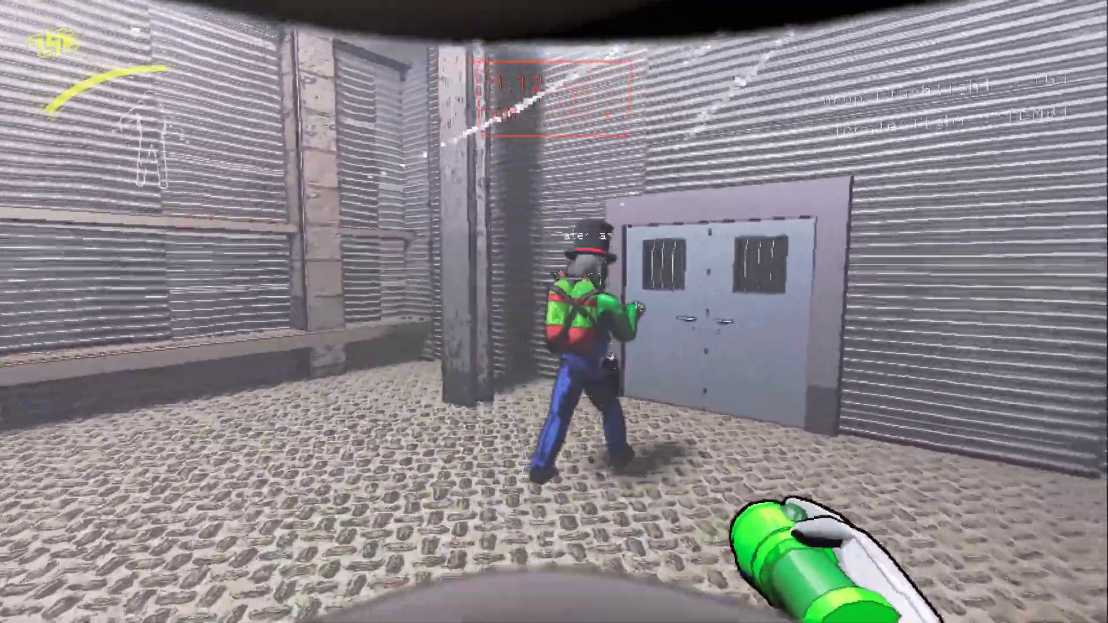
pyautogui.press('e')
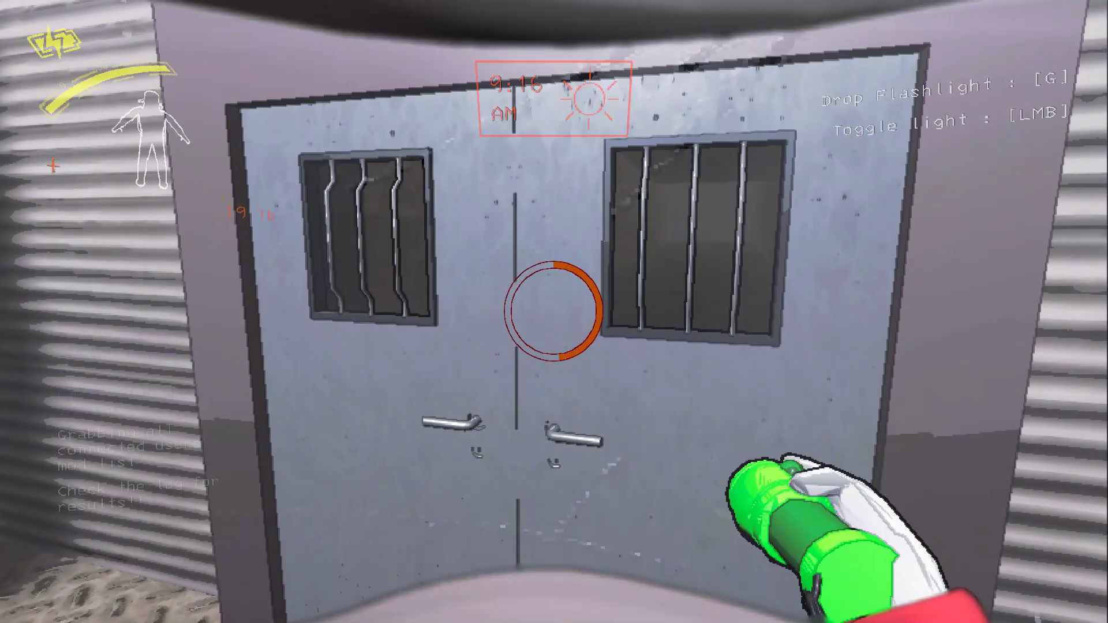